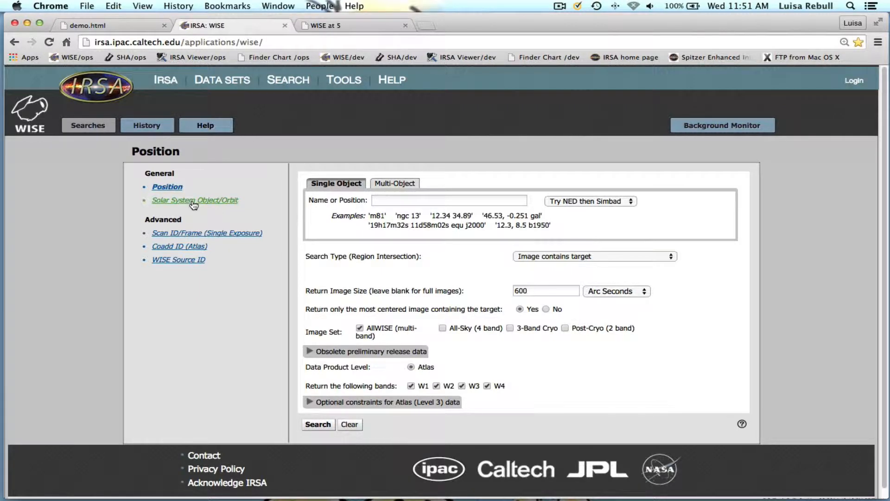
Run a solar system object search for 12 Victoria in the All-Sky (4 band) image set
{"action": "left_click", "coordinate": [194, 203]}
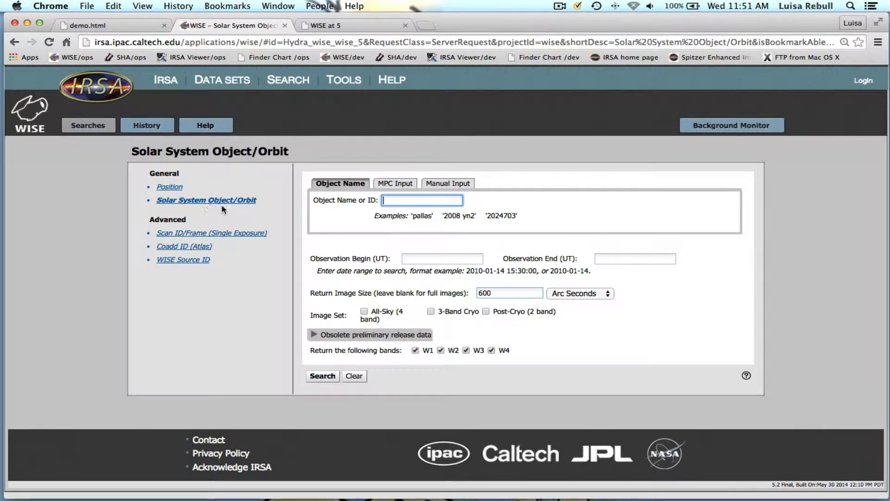
{"action": "type", "text": "V"}
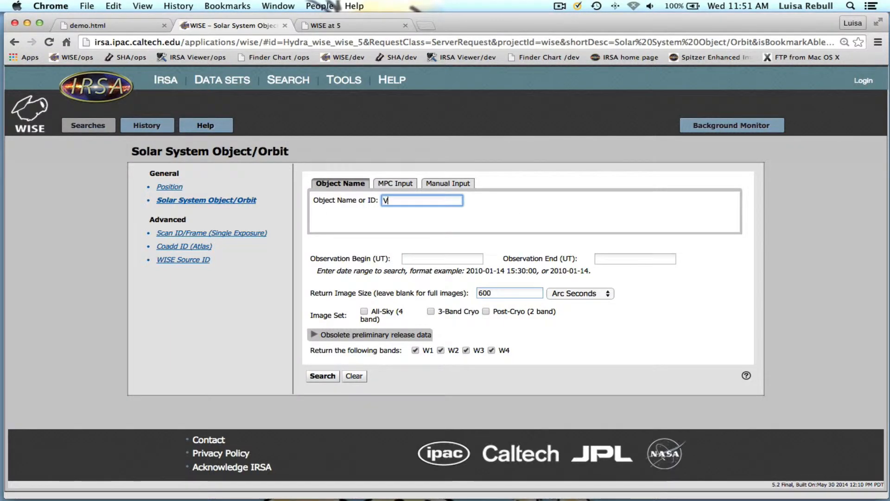
{"action": "type", "text": "ict"}
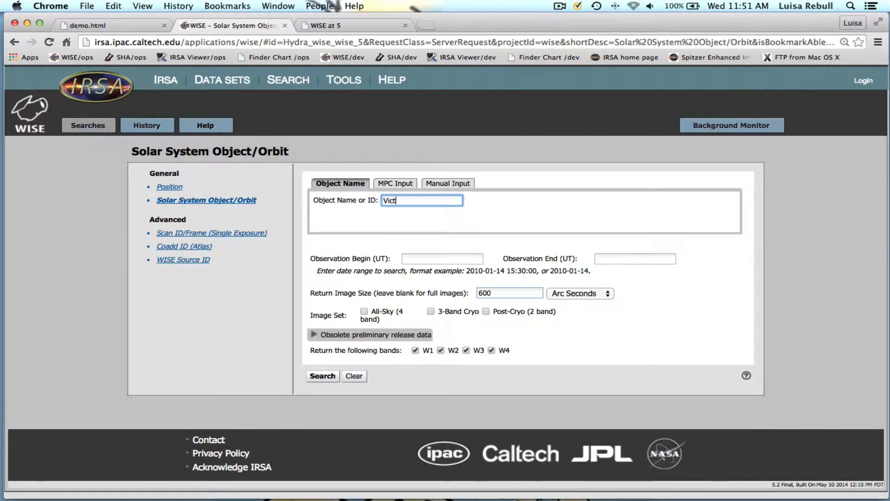
{"action": "type", "text": "oria"}
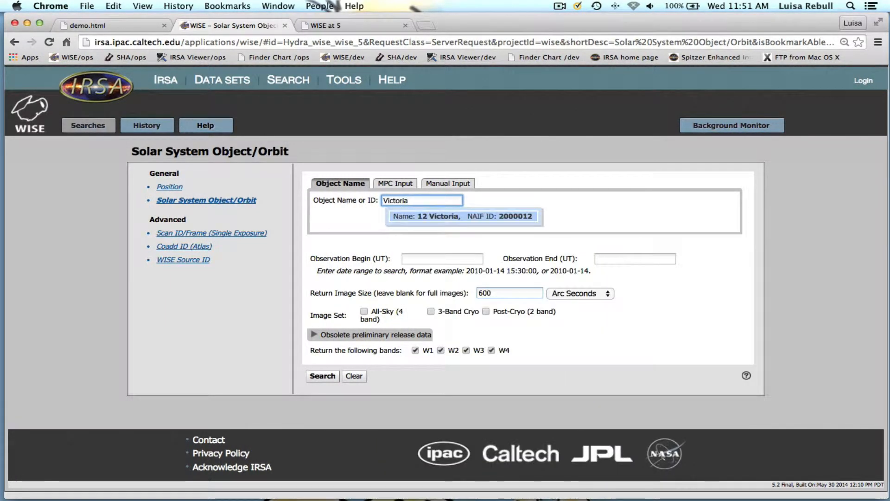
{"action": "left_click", "coordinate": [428, 216]}
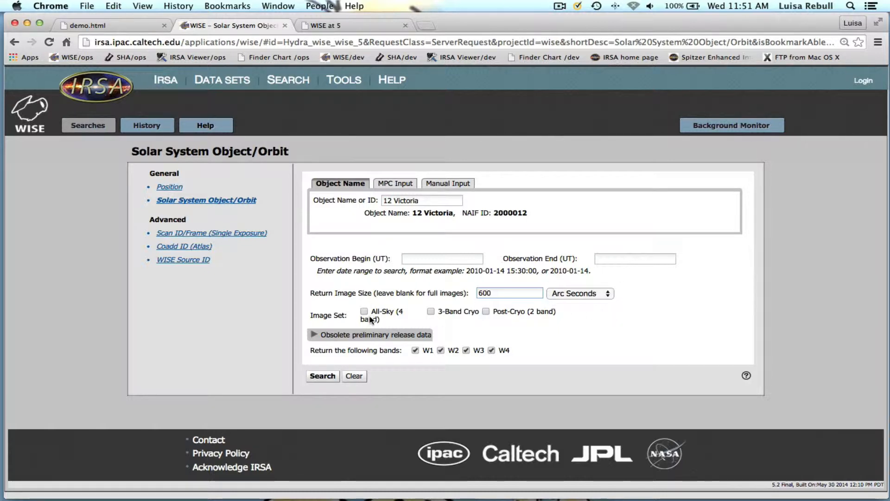
{"action": "left_click", "coordinate": [332, 379]}
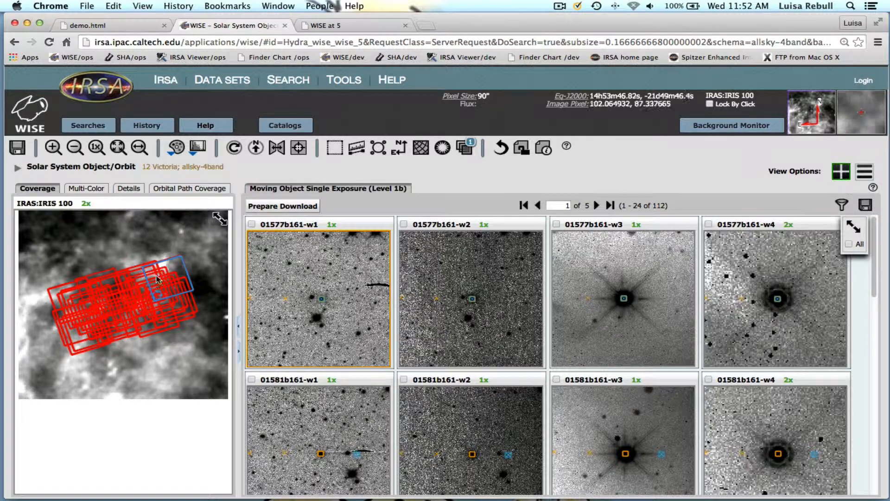
View the orbital path coverage and select several image footprints on the coverage map to inspect their exposures
{"action": "left_click", "coordinate": [178, 190]}
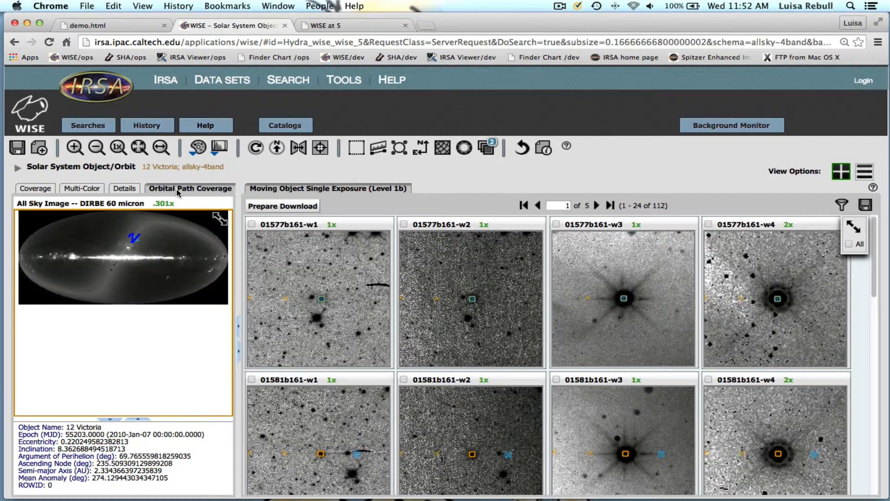
{"action": "left_click", "coordinate": [37, 188]}
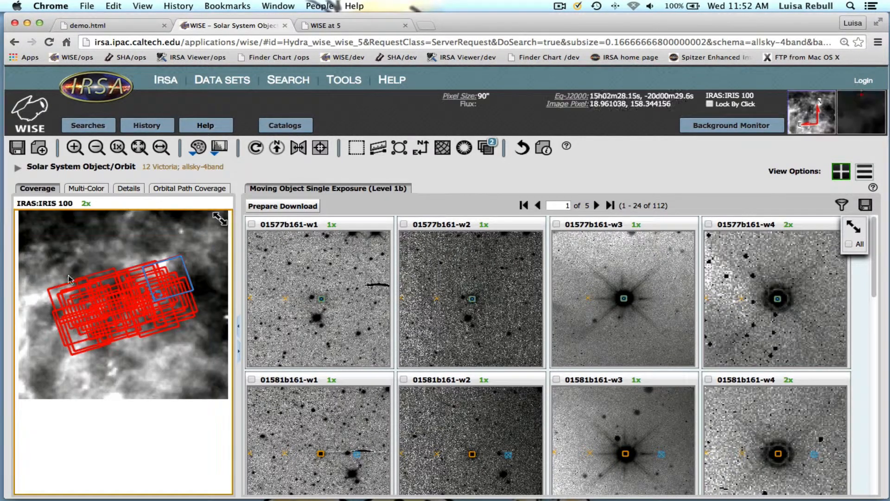
{"action": "left_click", "coordinate": [104, 303]}
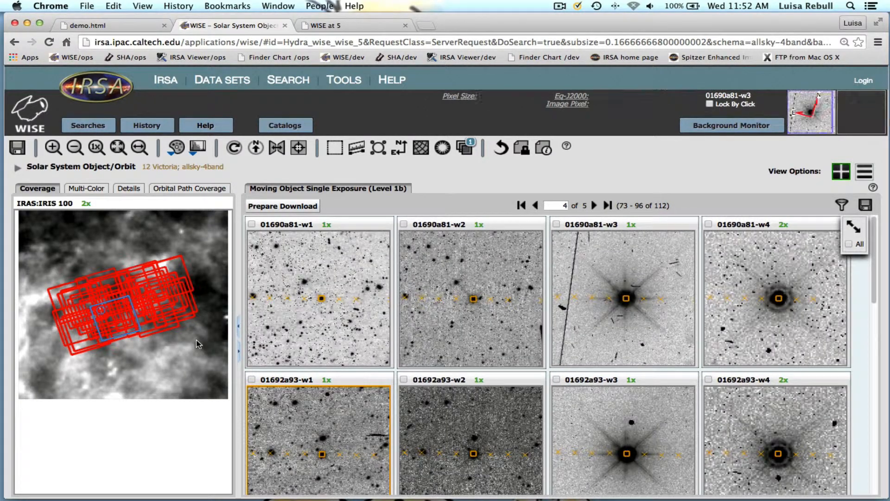
{"action": "left_click", "coordinate": [163, 282]}
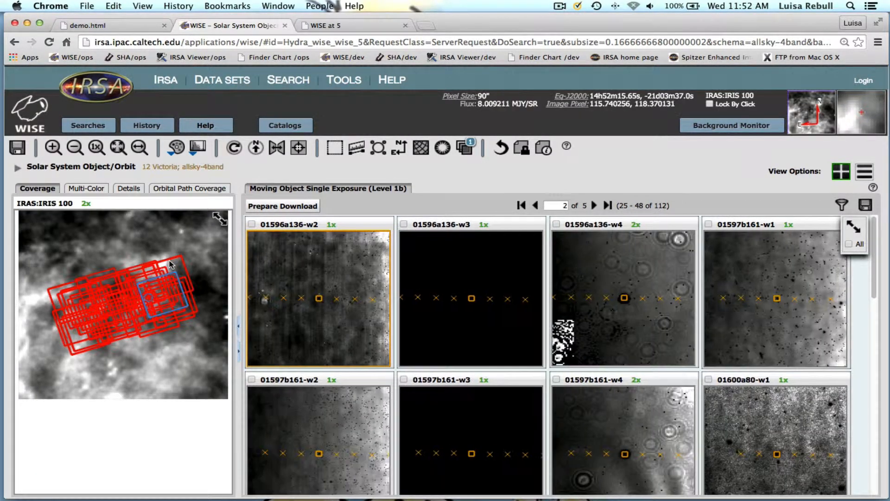
{"action": "left_click", "coordinate": [169, 264]}
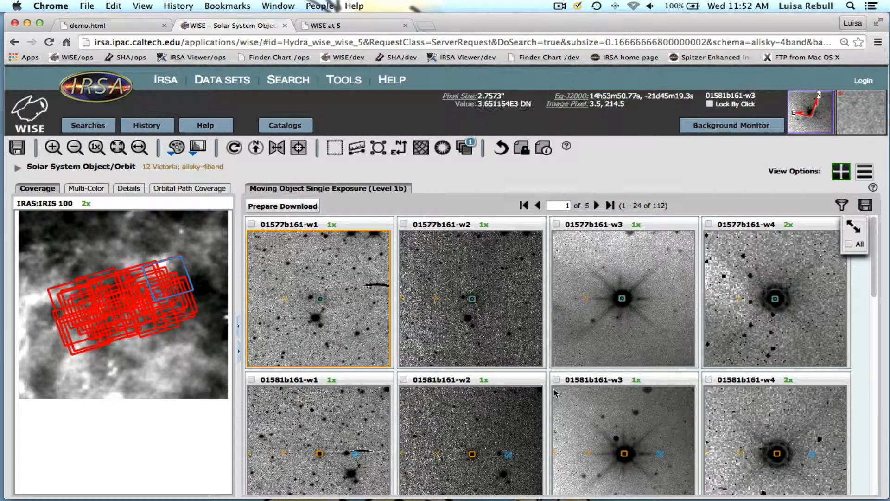
Compare the table view of the results with the grid view and examine the single-exposure images
{"action": "left_click", "coordinate": [865, 172]}
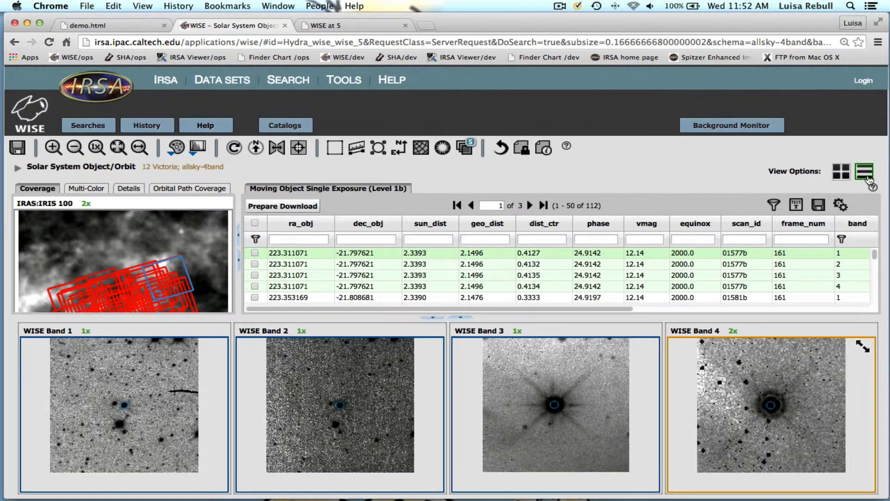
{"action": "left_click", "coordinate": [838, 178]}
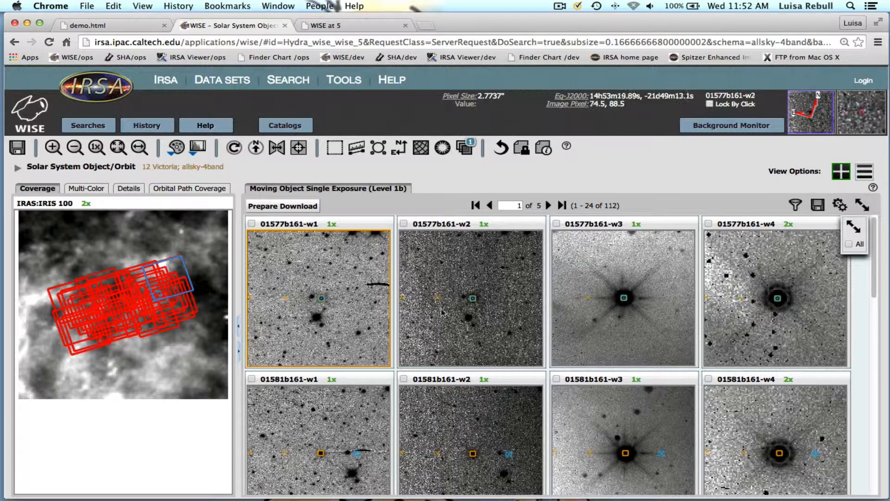
{"action": "scroll", "coordinate": [459, 452], "scroll_direction": "down", "scroll_amount": 1}
{"action": "scroll", "coordinate": [458, 448], "scroll_direction": "down", "scroll_amount": 1}
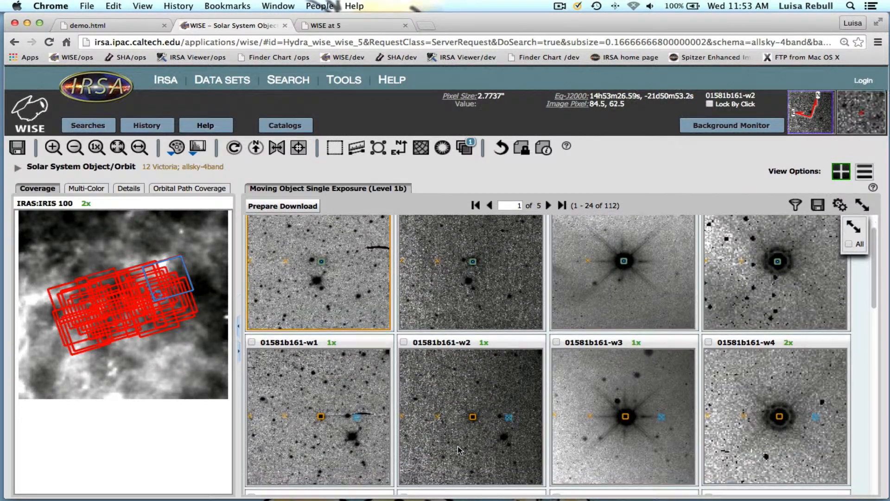
{"action": "scroll", "coordinate": [457, 446], "scroll_direction": "down", "scroll_amount": 1}
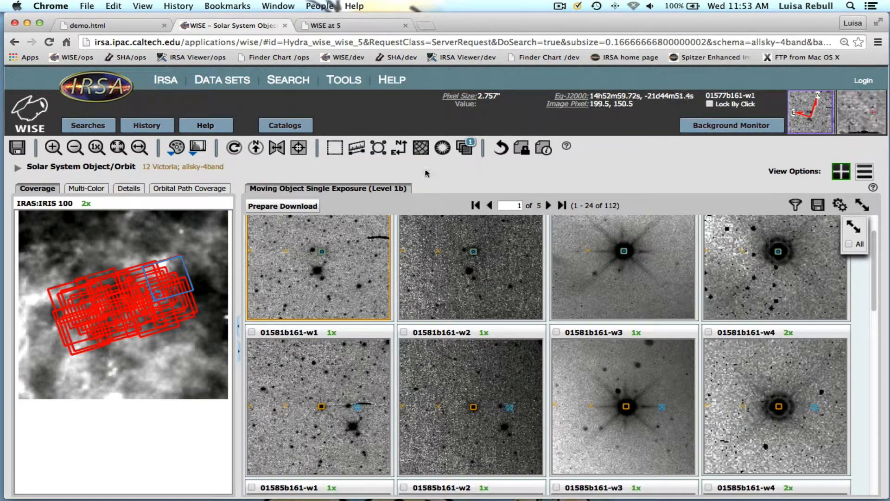
Change the Observed Images overlay colour to red (ff0000) in the layer settings and close them
{"action": "left_click", "coordinate": [465, 153]}
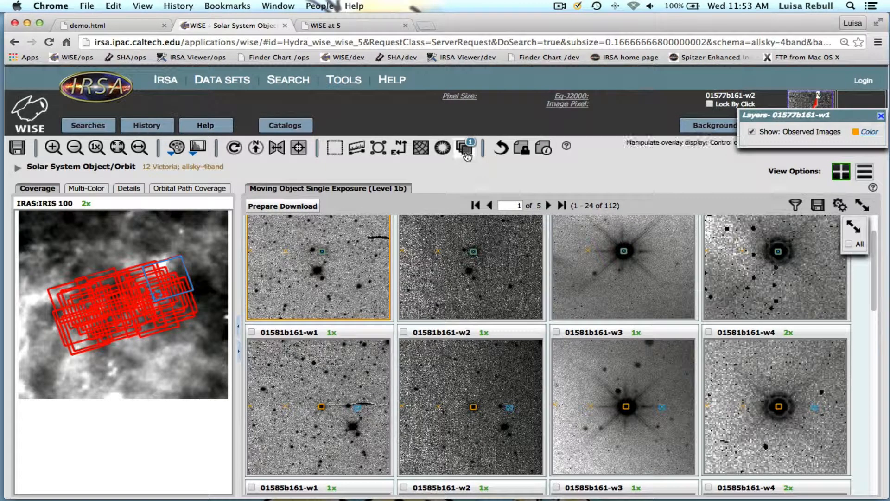
{"action": "left_click_drag", "start_coordinate": [840, 119], "coordinate": [780, 119]}
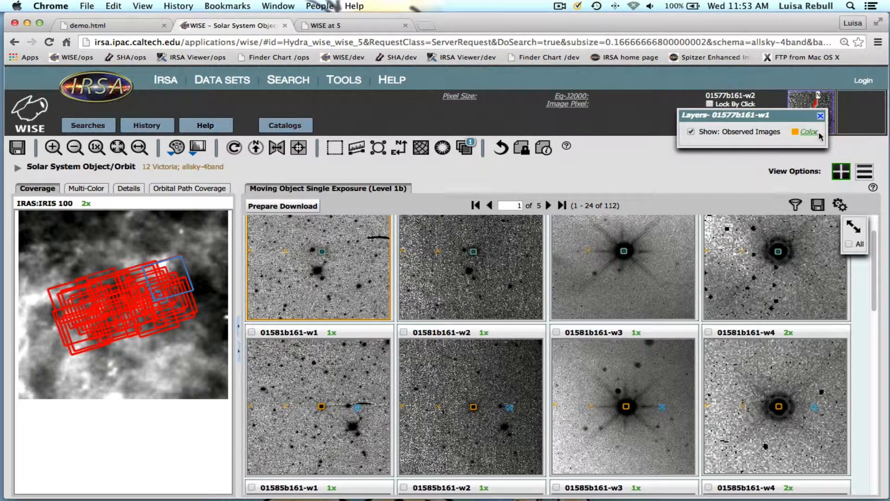
{"action": "left_click", "coordinate": [809, 133]}
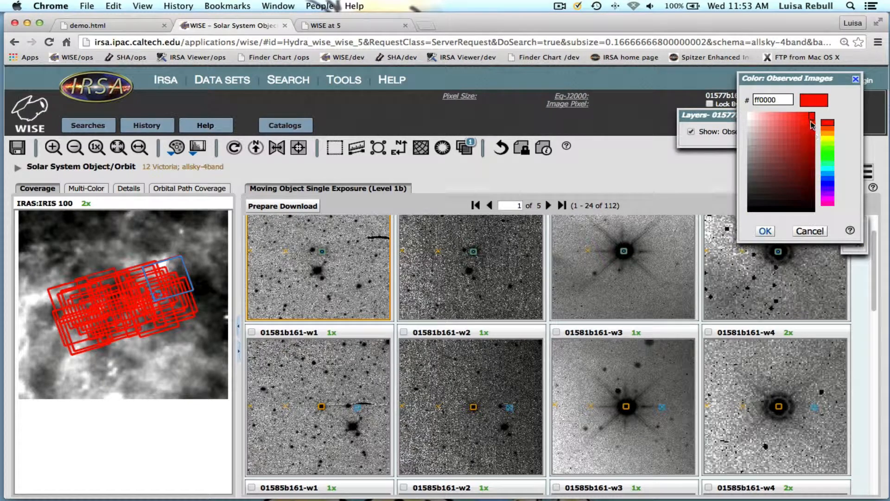
{"action": "left_click", "coordinate": [764, 231]}
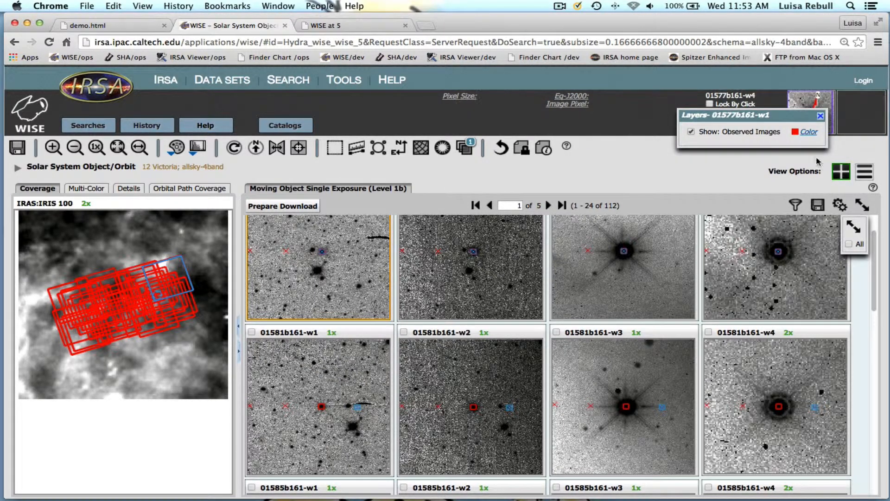
{"action": "left_click", "coordinate": [820, 115]}
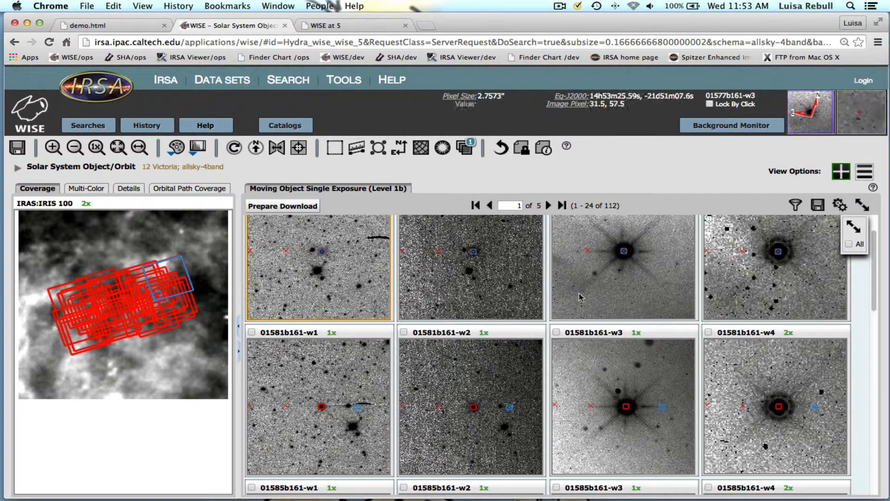
Set up a catalog search with the project WISE and the category WISE All-Sky Database
{"action": "scroll", "coordinate": [588, 336], "scroll_direction": "down", "scroll_amount": 1}
{"action": "scroll", "coordinate": [588, 336], "scroll_direction": "down", "scroll_amount": 4}
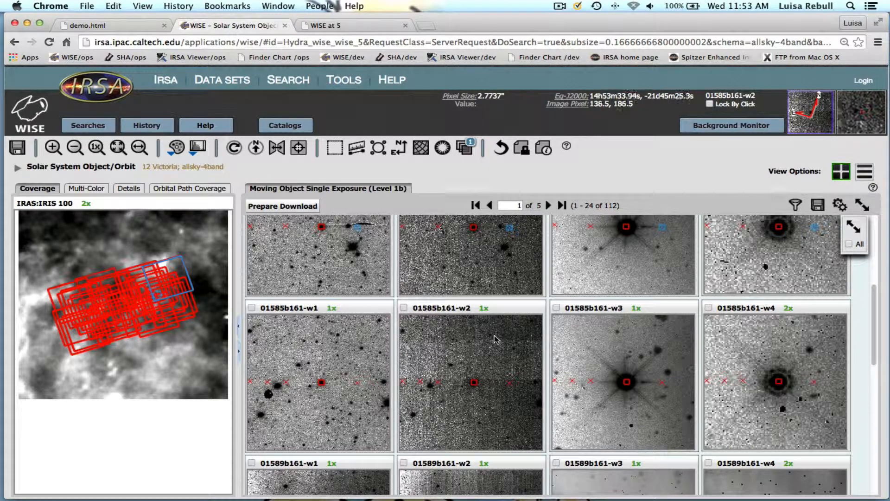
{"action": "scroll", "coordinate": [394, 297], "scroll_direction": "up", "scroll_amount": 5}
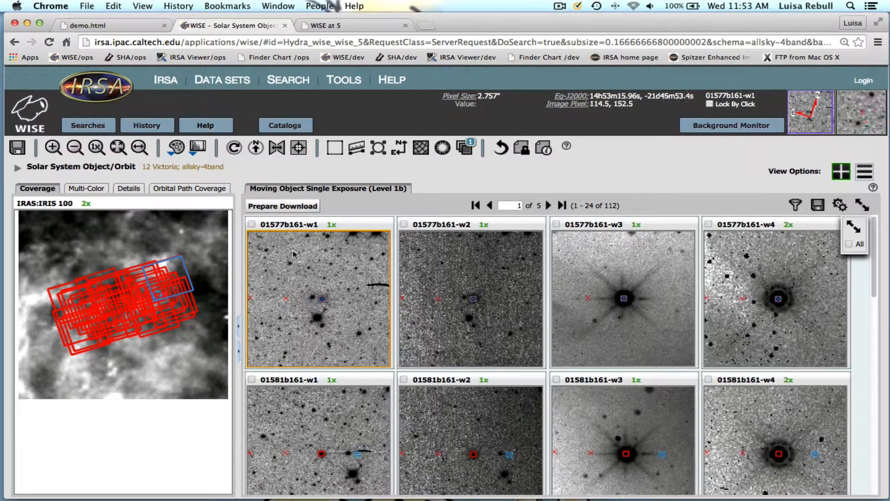
{"action": "left_click", "coordinate": [291, 132]}
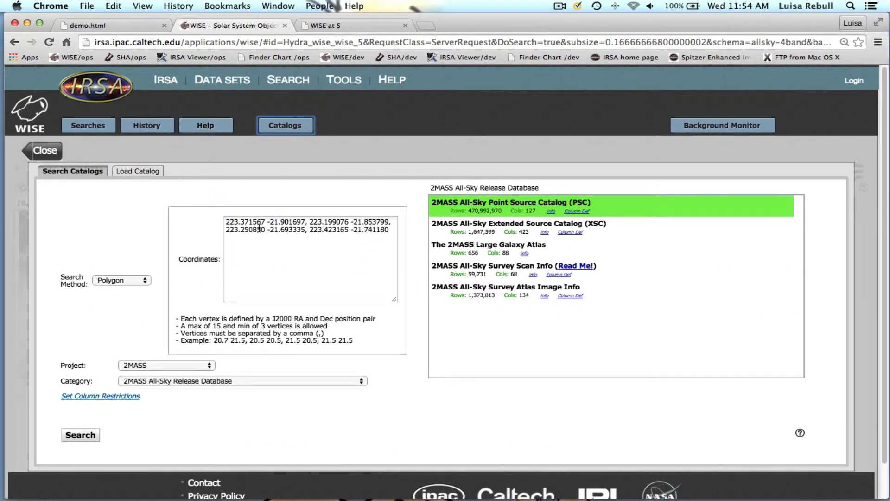
{"action": "left_click", "coordinate": [165, 370]}
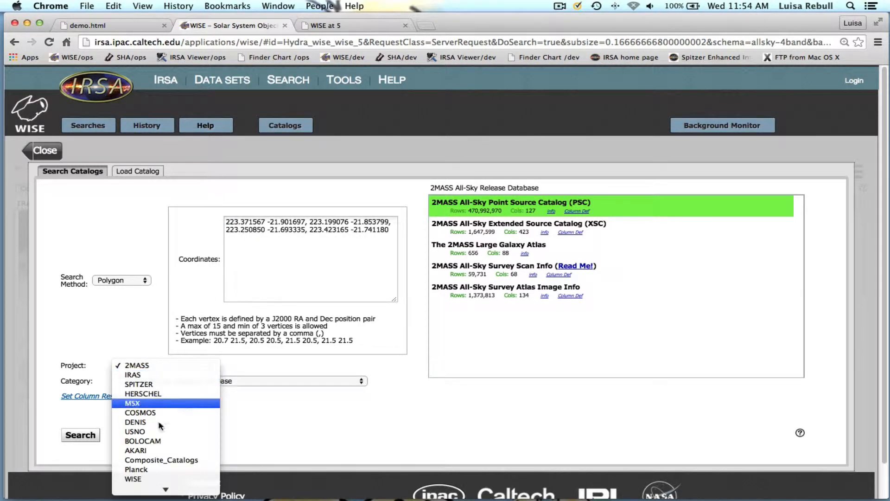
{"action": "left_click", "coordinate": [135, 479]}
{"action": "left_click", "coordinate": [227, 381]}
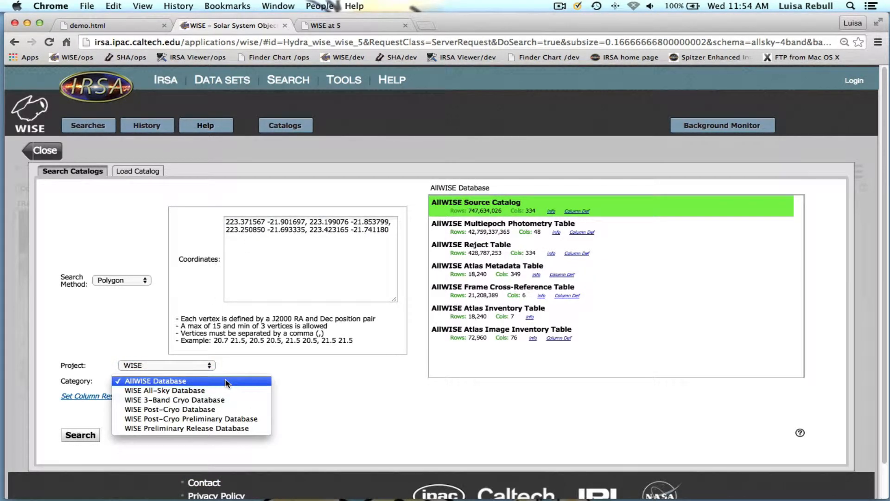
{"action": "left_click", "coordinate": [227, 390]}
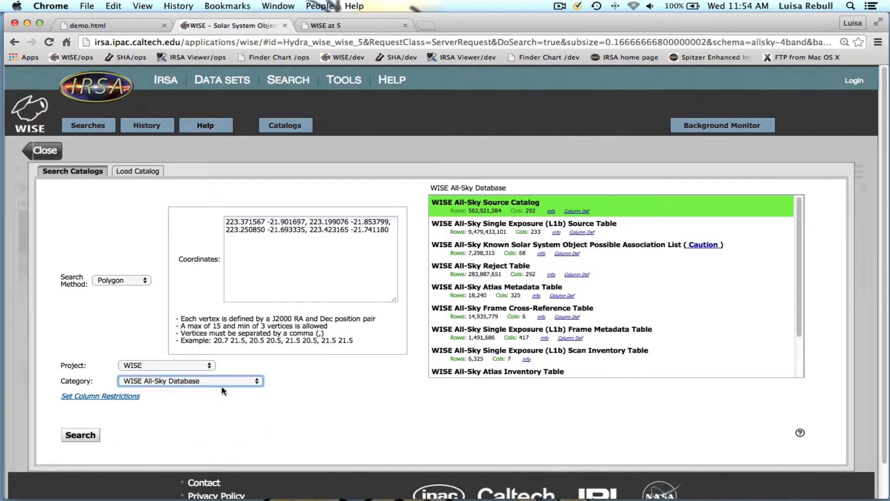
Choose the WISE All-Sky Known Solar System Object Possible Association List, read its caution note, and run the catalog search
{"action": "left_click", "coordinate": [502, 245]}
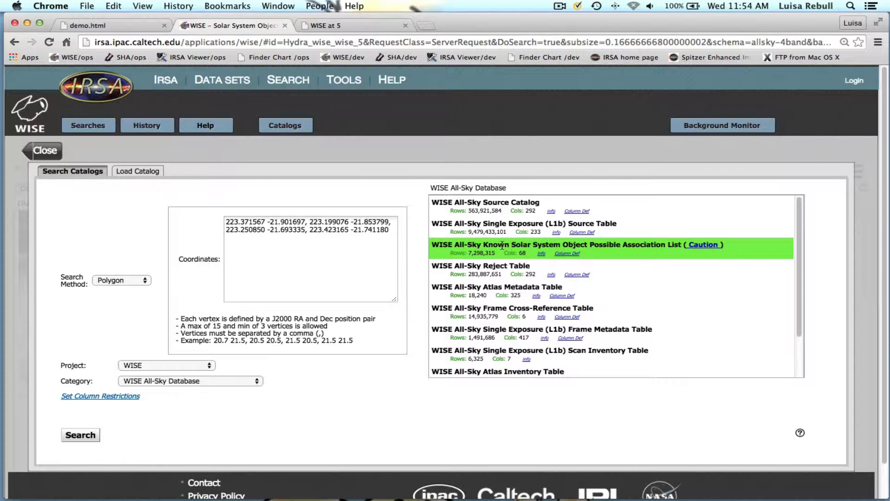
{"action": "left_click", "coordinate": [697, 245]}
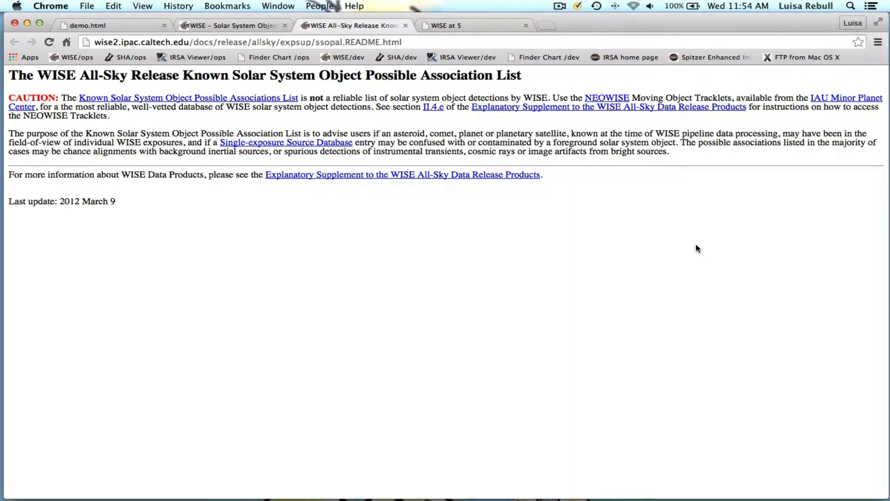
{"action": "left_click", "coordinate": [405, 26]}
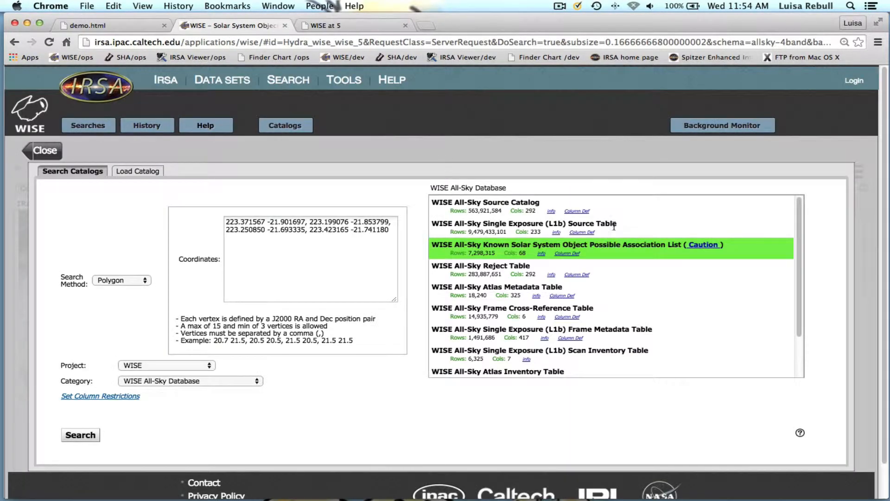
{"action": "left_click", "coordinate": [77, 439]}
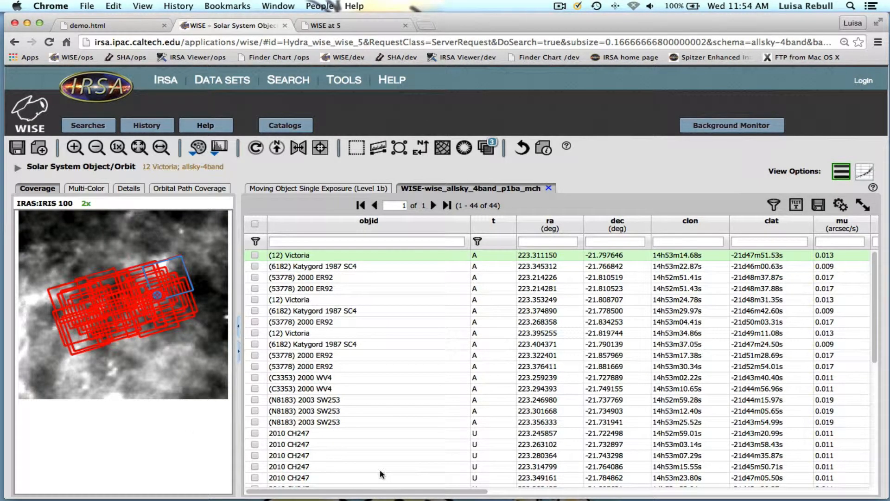
Filter the catalog results by object ID Victoria and inspect the WISE band magnitude columns
{"action": "left_click", "coordinate": [347, 240]}
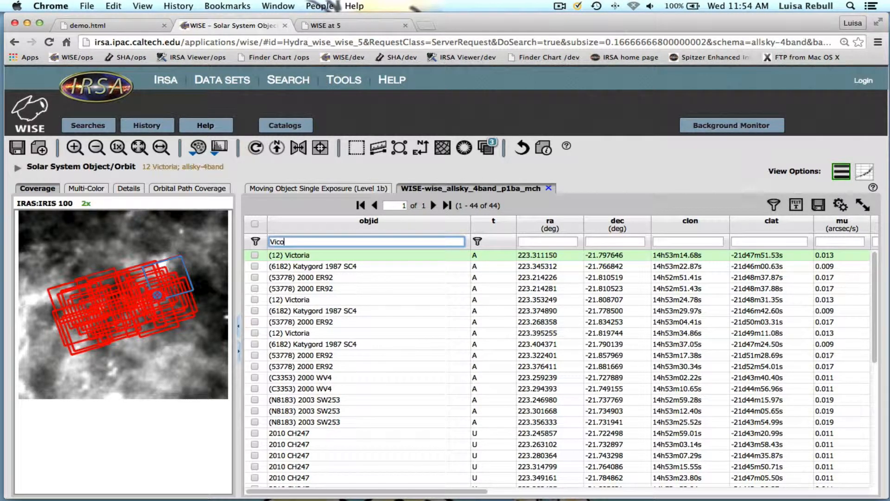
{"action": "type", "text": "Victoria"}
{"action": "key", "text": "Return"}
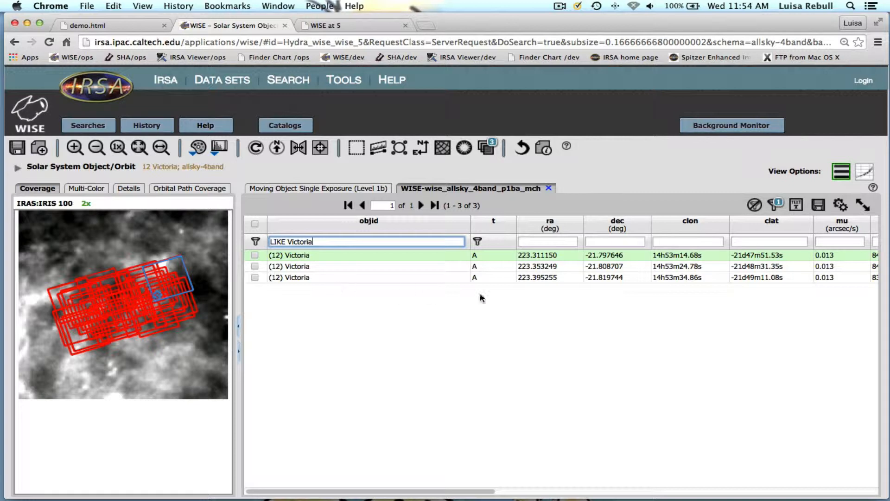
{"action": "scroll", "coordinate": [605, 274], "scroll_direction": "right", "scroll_amount": 15}
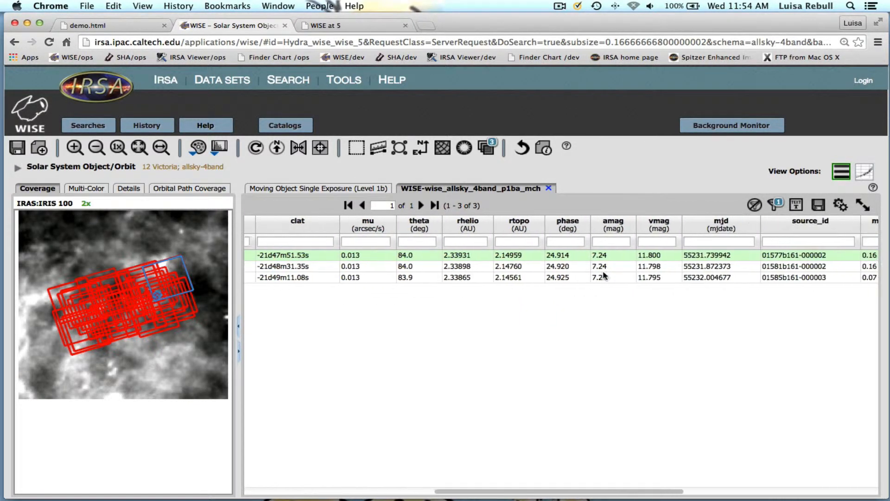
{"action": "scroll", "coordinate": [603, 274], "scroll_direction": "right", "scroll_amount": 8}
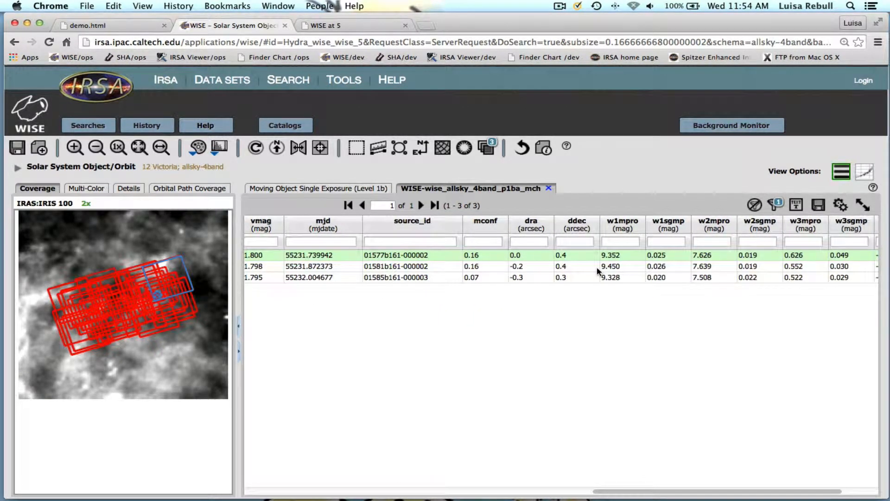
{"action": "scroll", "coordinate": [598, 272], "scroll_direction": "right", "scroll_amount": 3}
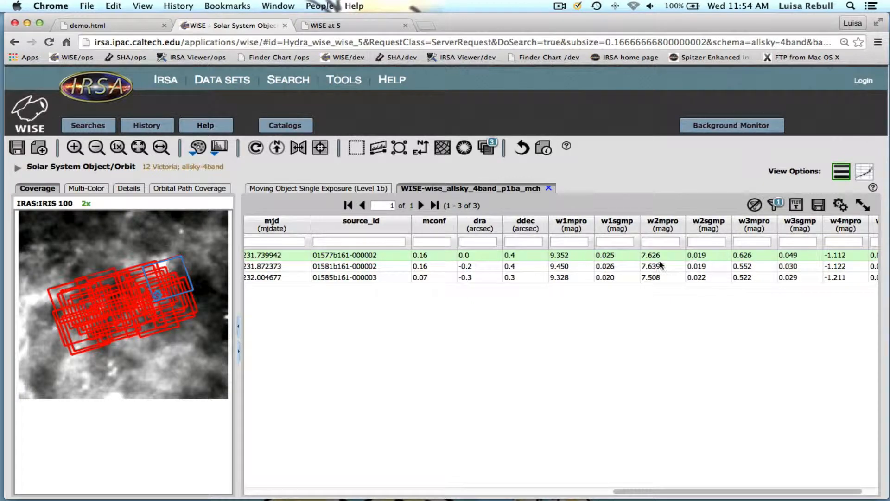
Return to the single-exposure images and run a catalog search on the WISE All-Sky Single Exposure (L1b) Source Table
{"action": "left_click", "coordinate": [338, 190]}
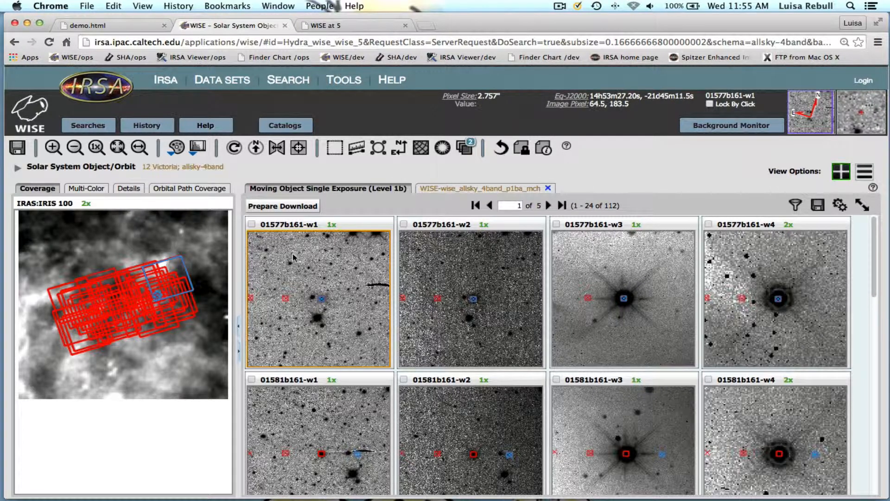
{"action": "left_click", "coordinate": [285, 125]}
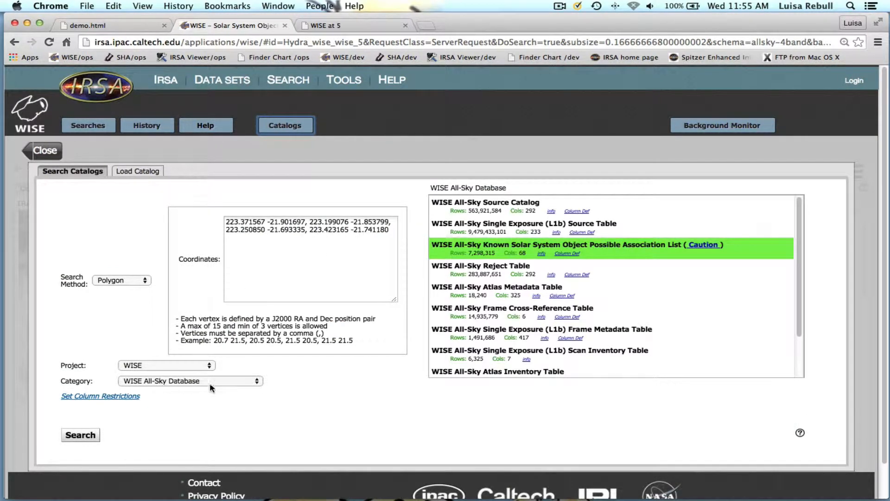
{"action": "left_click", "coordinate": [515, 231]}
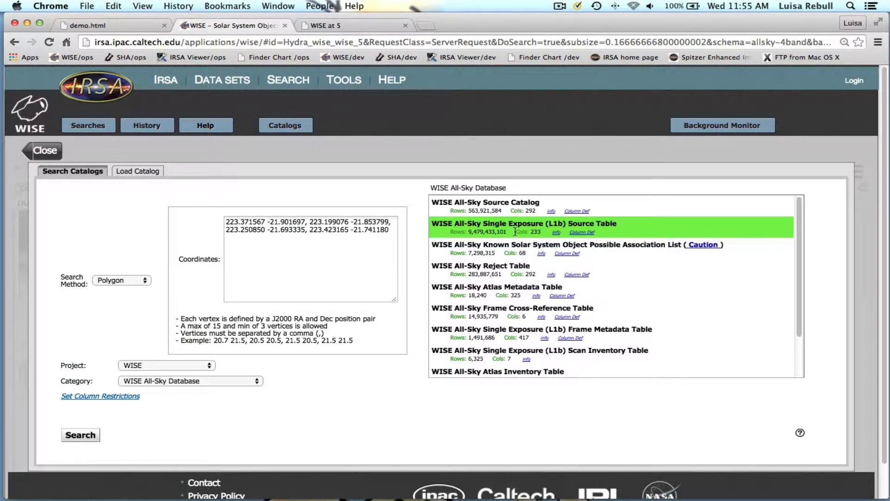
{"action": "left_click", "coordinate": [80, 438]}
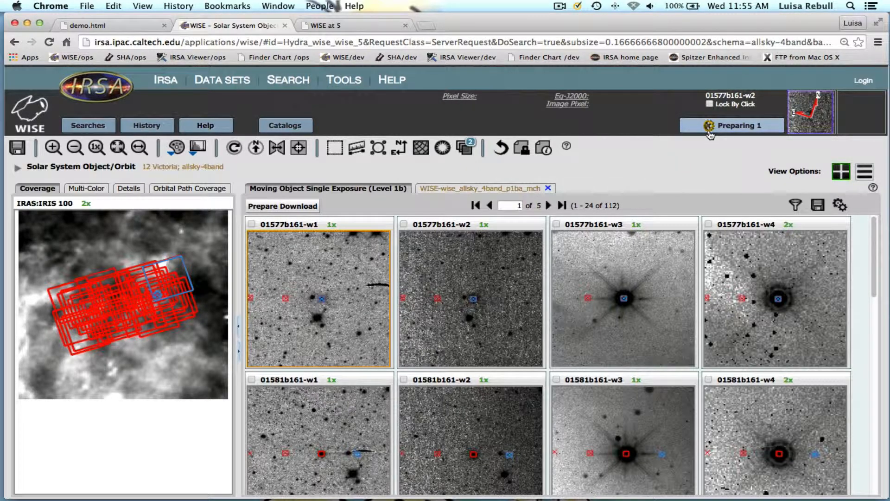
Review the filtered association list results again, and go back to the Moving Object Single Exposure (Level 1b) images
{"action": "left_click", "coordinate": [457, 190]}
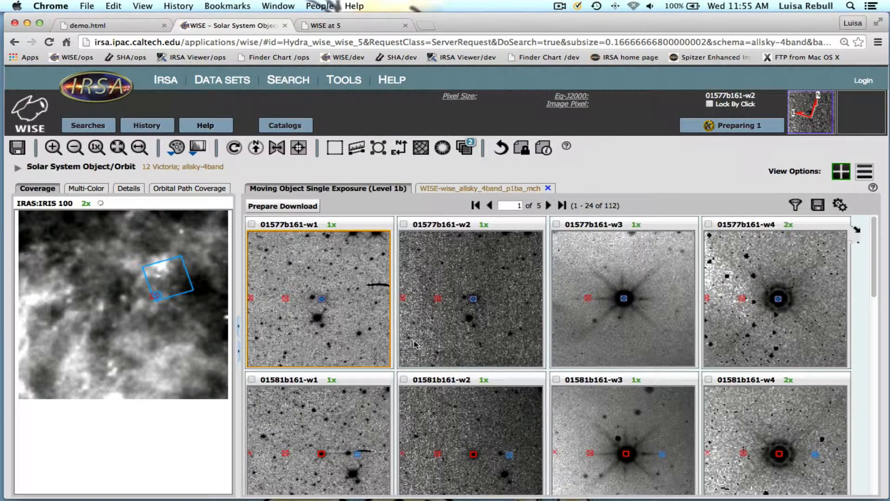
{"action": "left_click", "coordinate": [342, 191]}
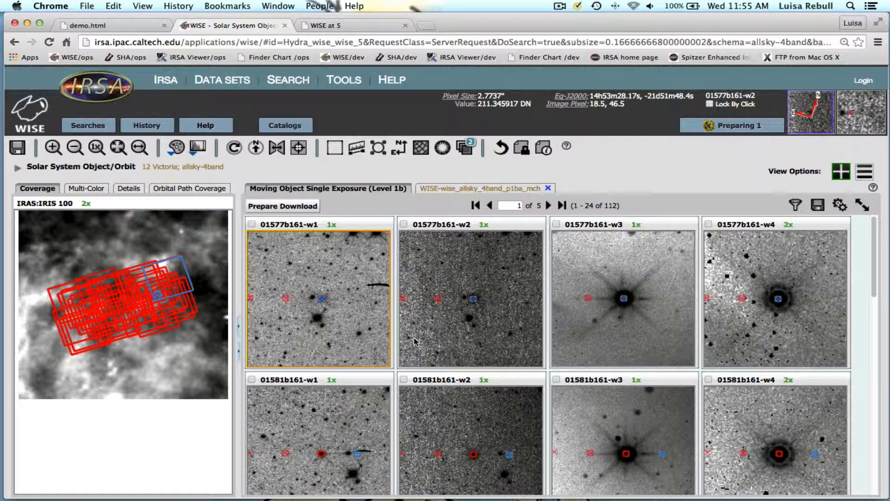